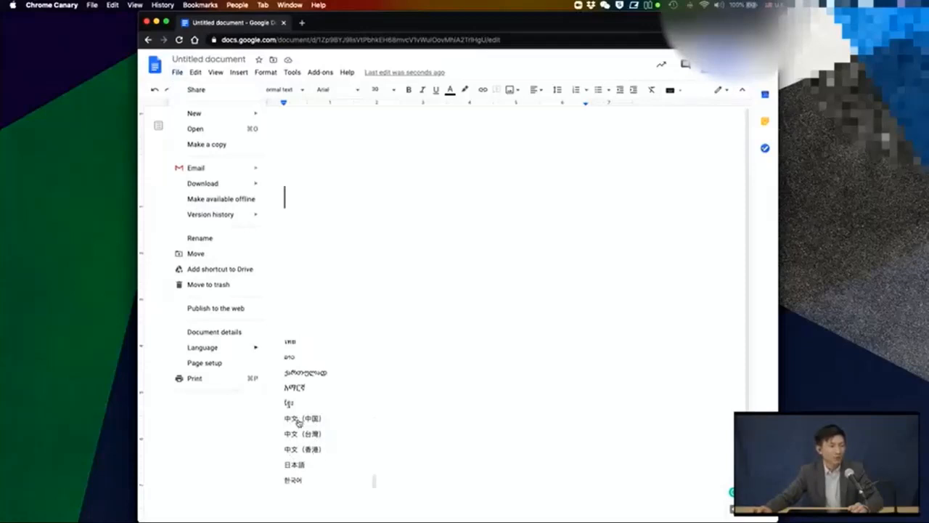
- Set the document language to 中文（中国） and activate the 拼音 (Pinyin) input tool
left_click(310, 420)
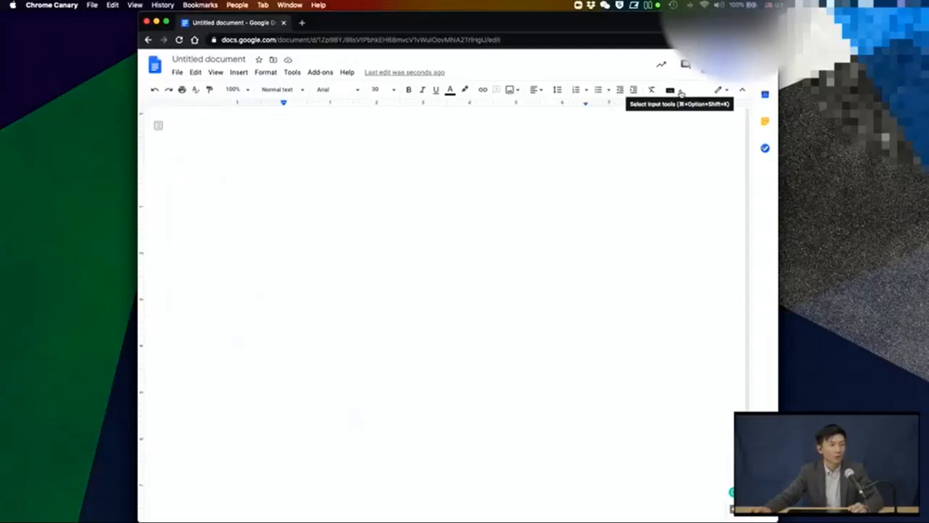
left_click(679, 92)
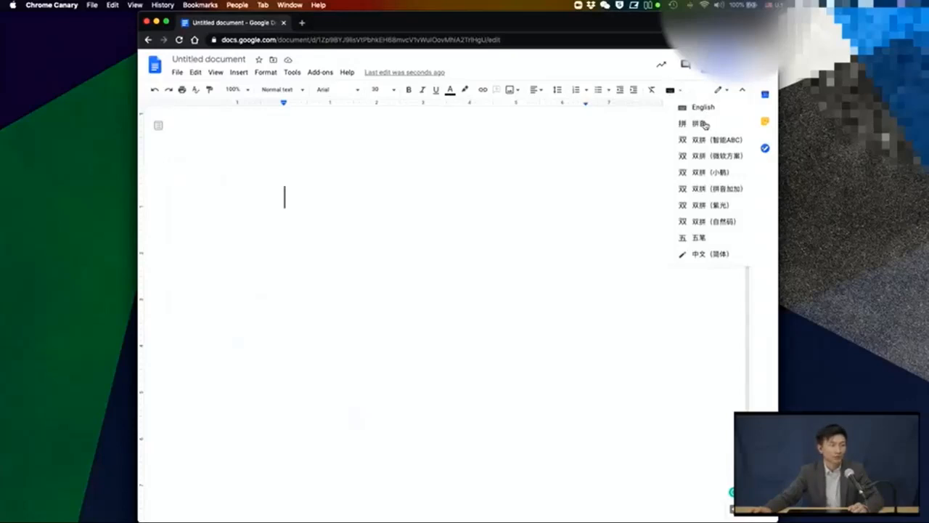
left_click(702, 124)
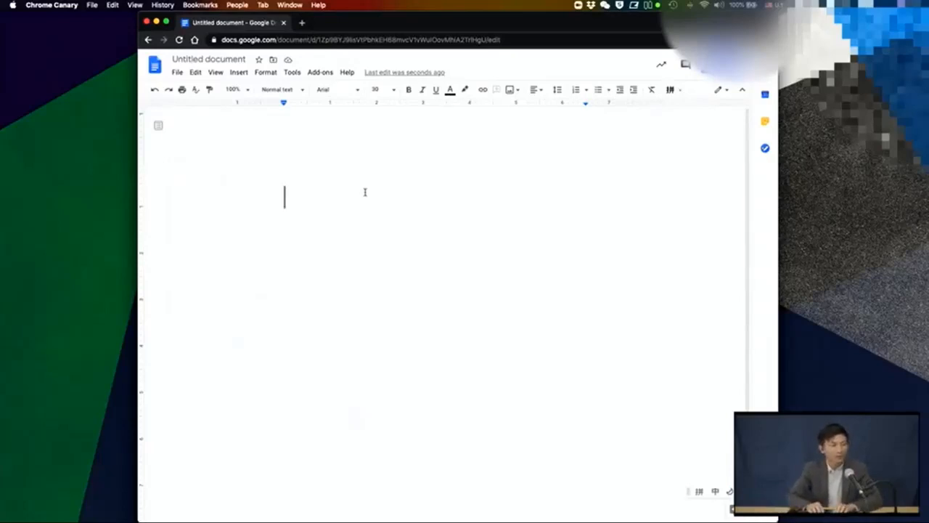
- Enter the sentence 我是老师。 with Pinyin input and set its font to 宋体
type("wo shi lao")
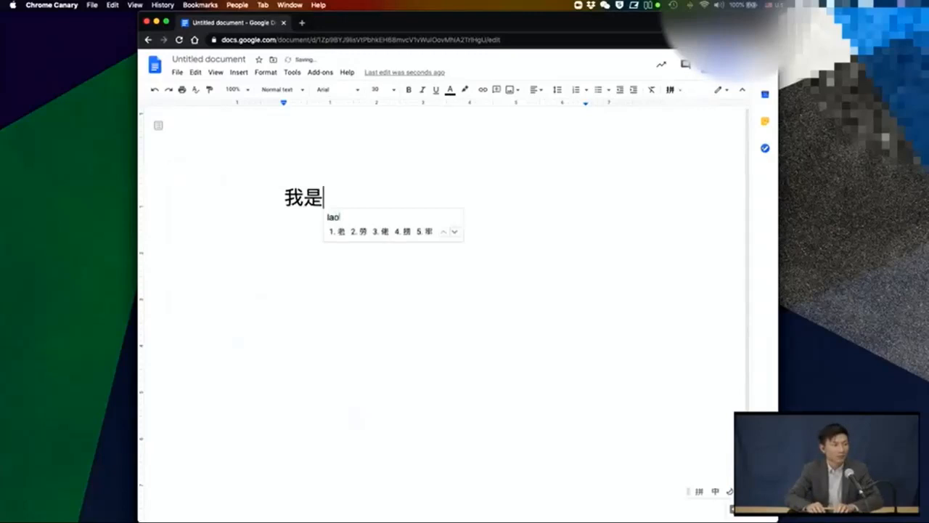
type("shi .")
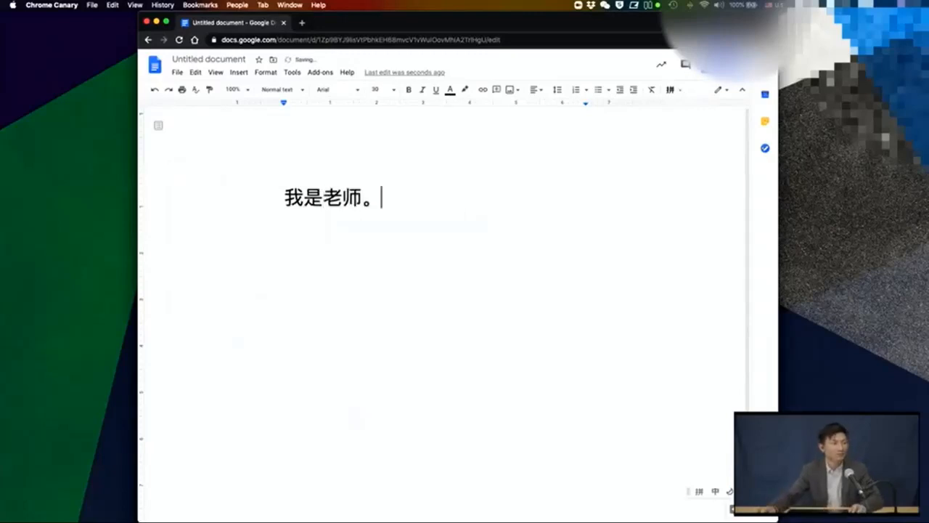
triple_click(256, 199)
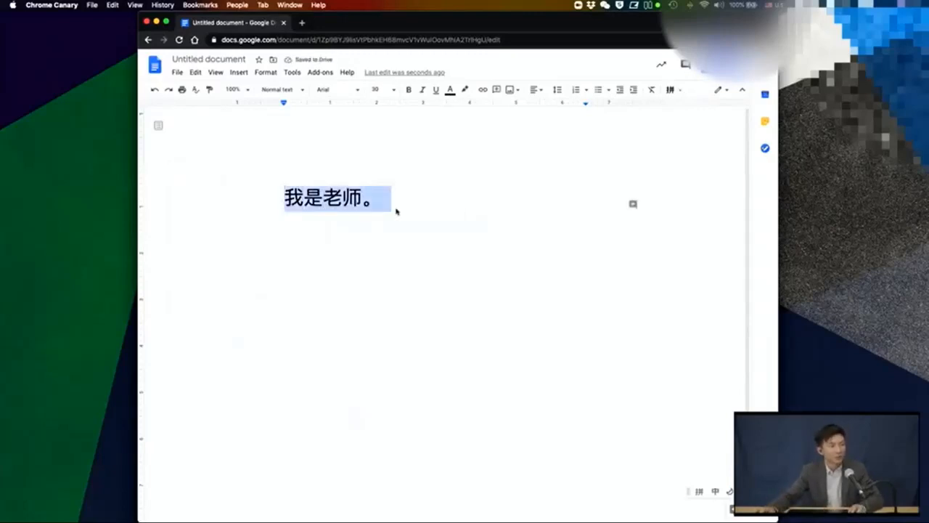
left_click(354, 92)
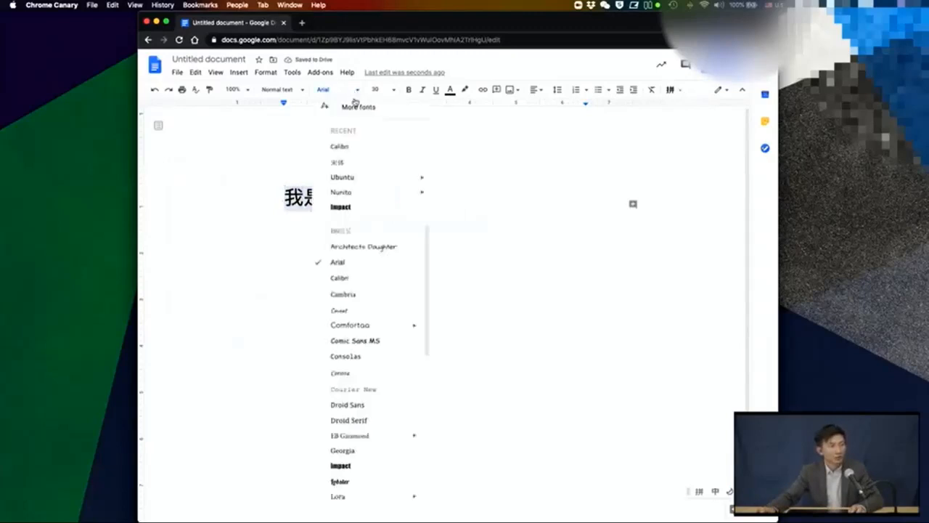
scroll(376, 283, "down", 5)
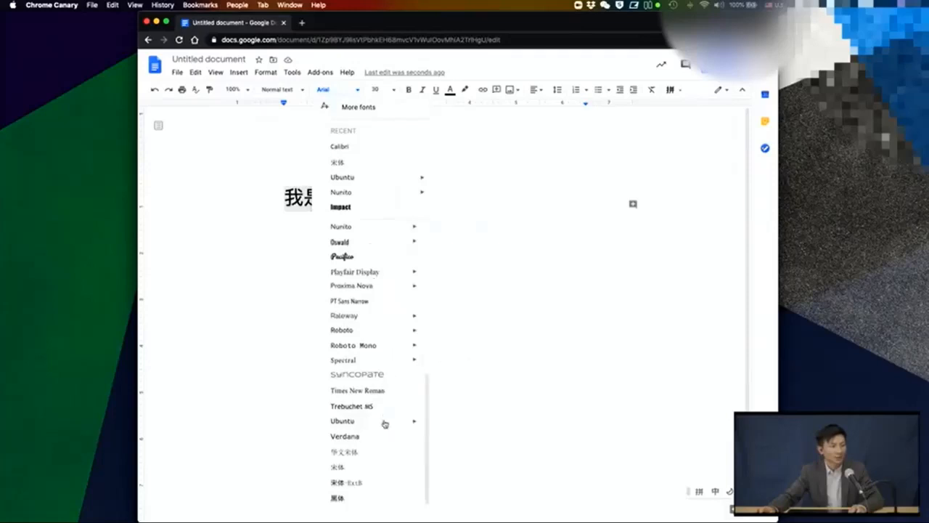
left_click(339, 468)
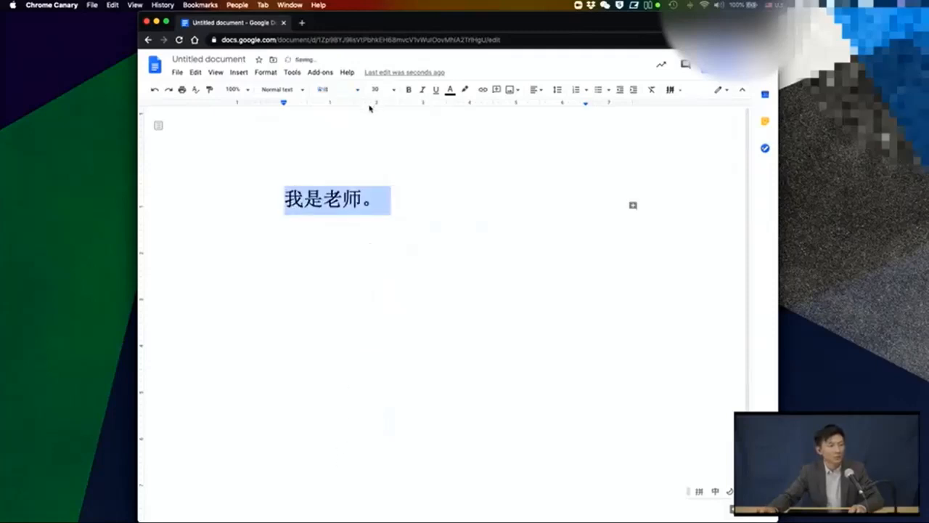
left_click(391, 210)
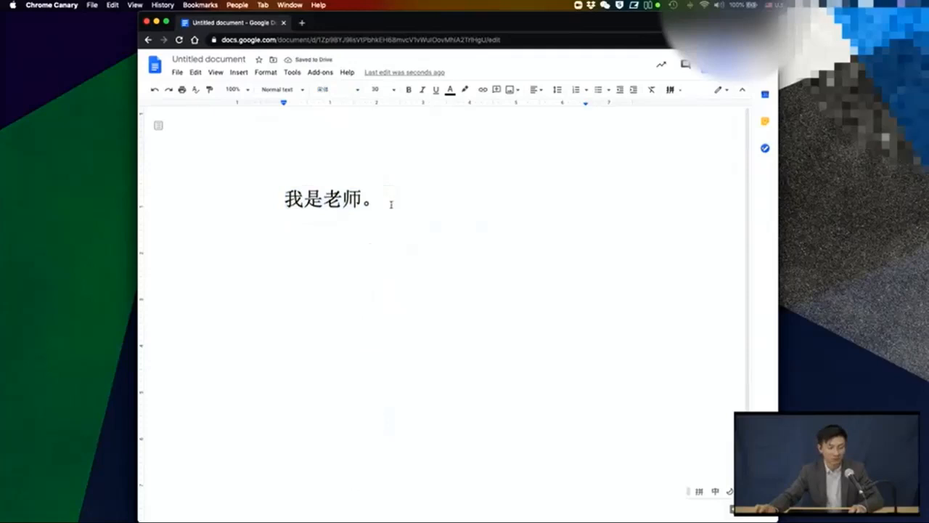
- Leave a blank line below the sentence 我是老师。, enter the character 我, and start a new line
key("Return")
key("Return")
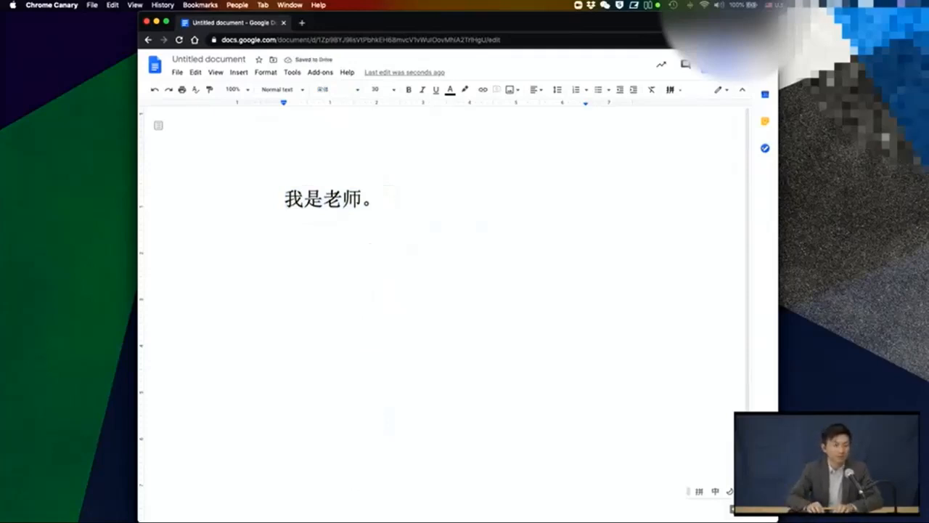
type("wo")
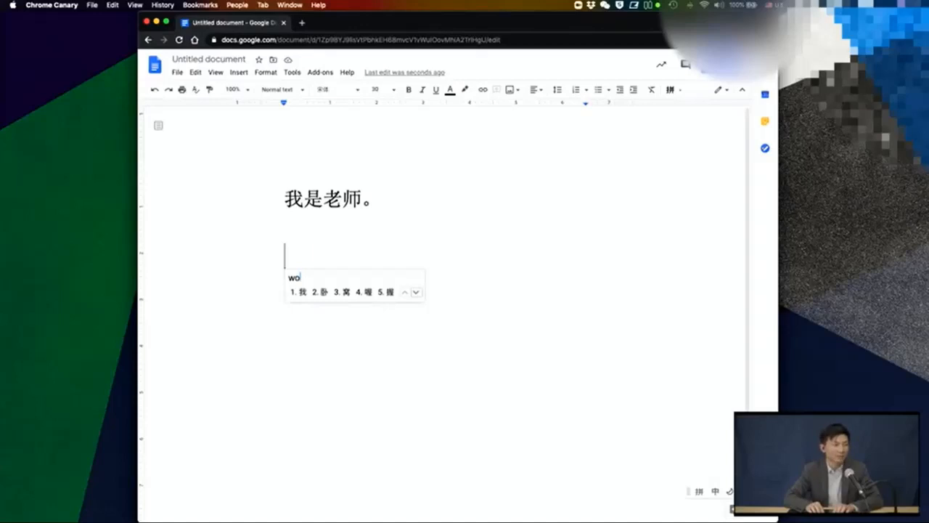
key("space")
key("Return")
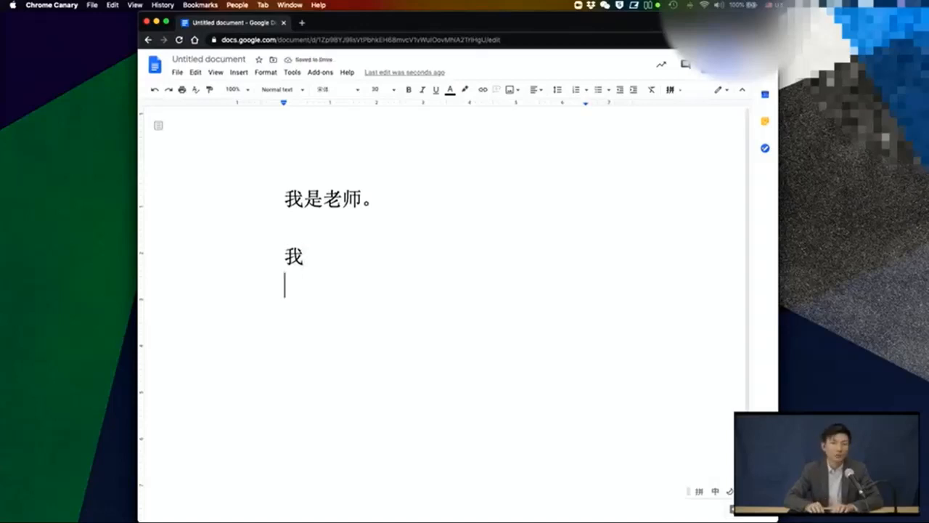
- Enter 老师 on the line below 我 by converting the whole pinyin laoshi, then leave a blank line
type("laosshi")
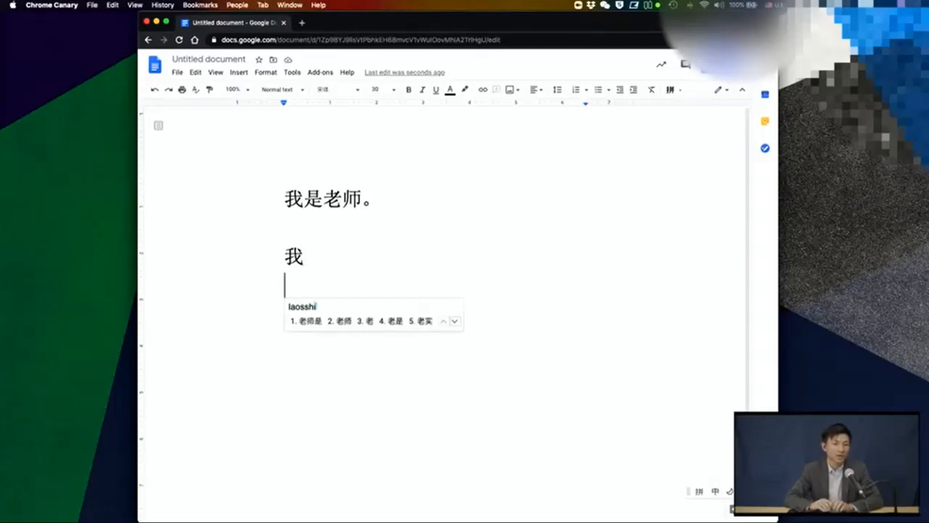
key("BackSpace")
key("BackSpace")
key("BackSpace")
type("hi")
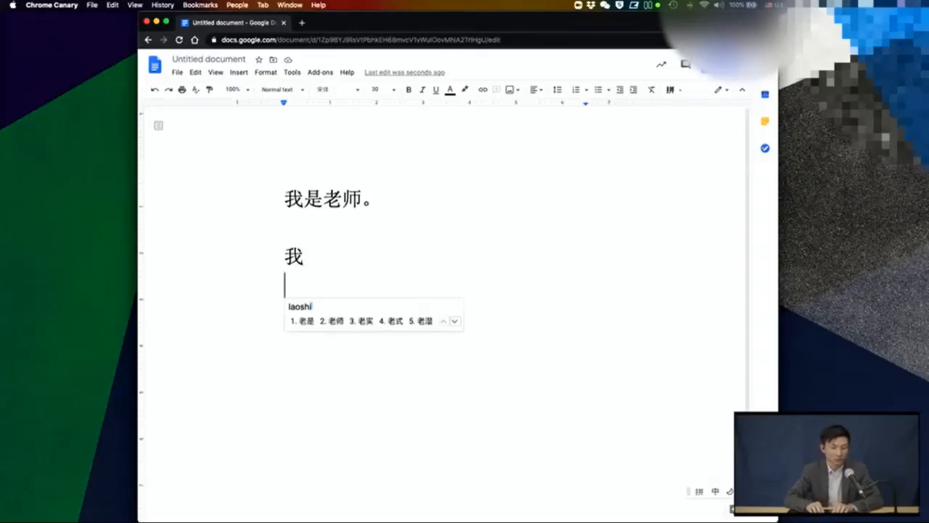
key("2")
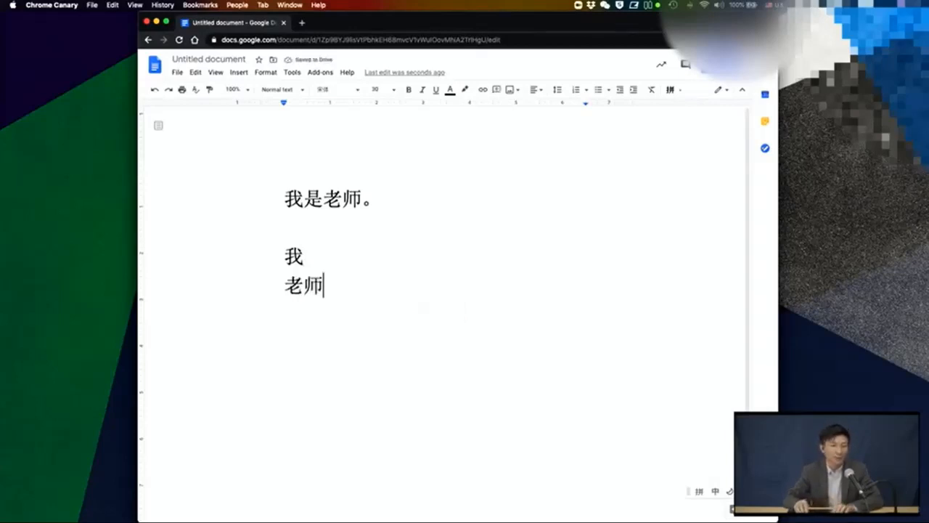
key("Return")
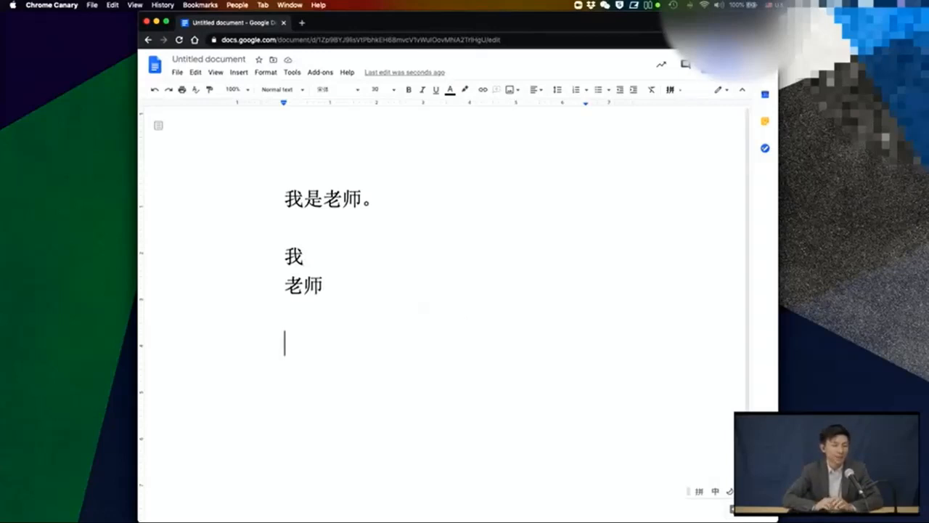
- Enter 老师 again by converting lao and shi separately, followed by a blank line
type("lao")
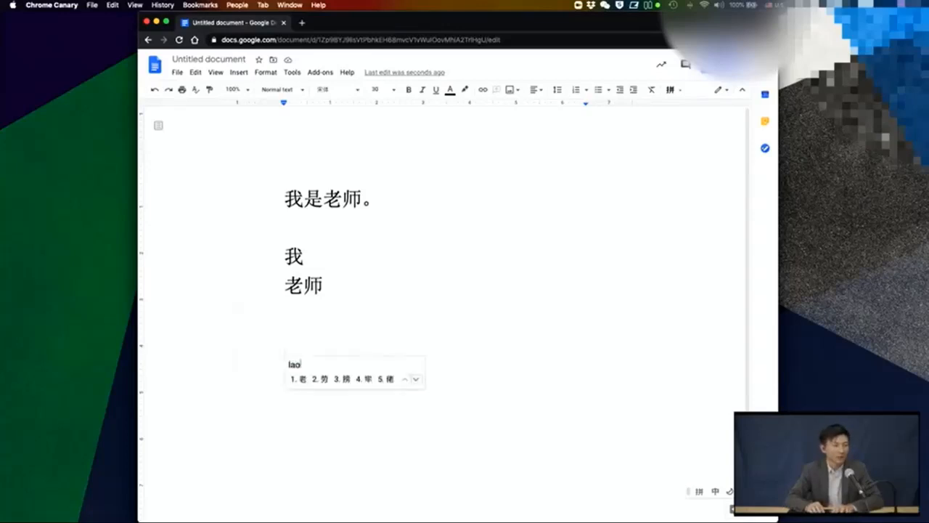
key("space")
type("shi")
key("space")
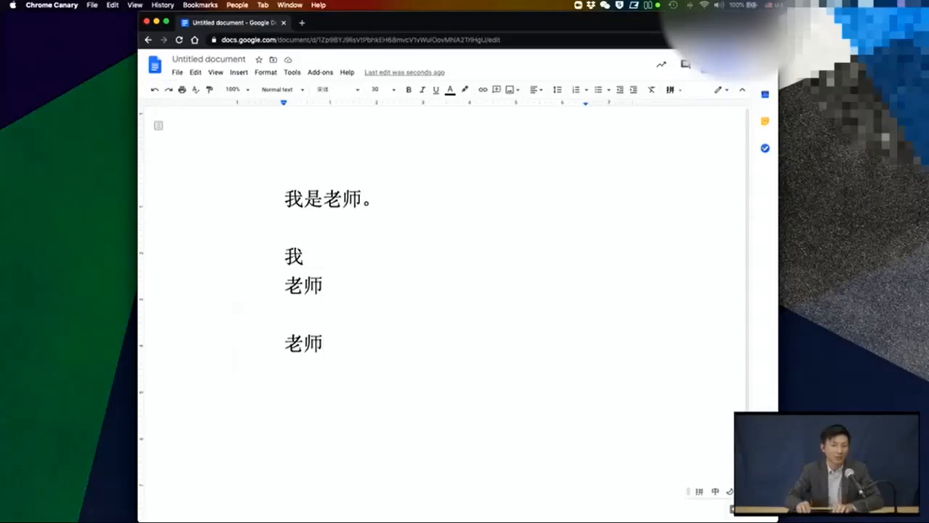
key("Return")
key("Return")
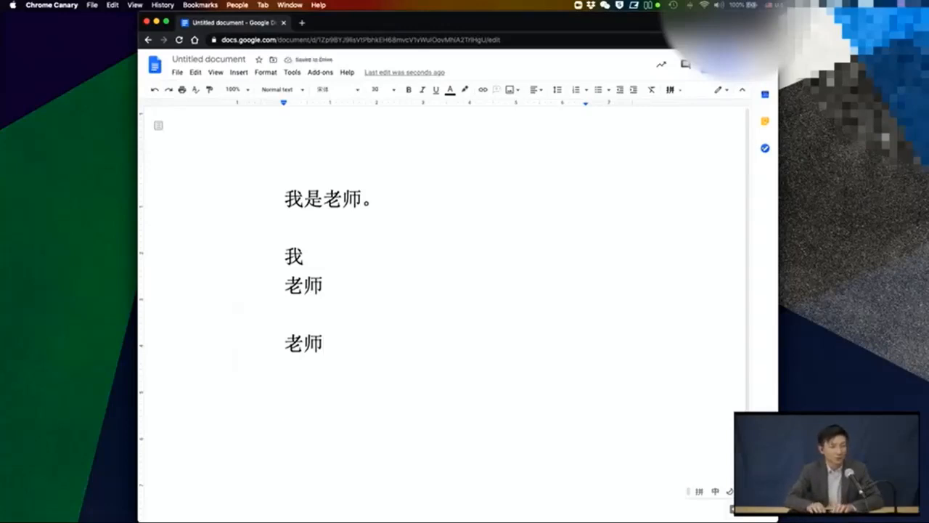
- Browse the character candidates for the pinyin guo, insert 瘑, and add a blank line below it
type("guo")
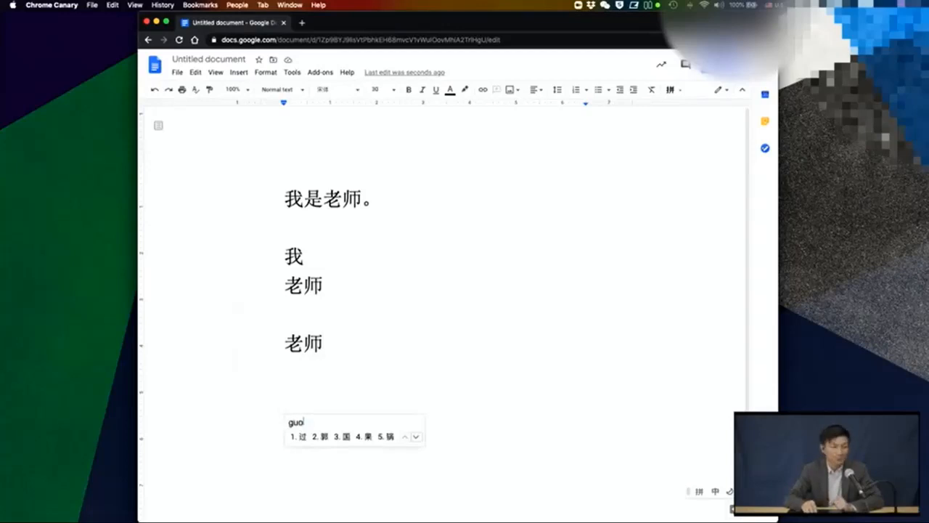
left_click(416, 437)
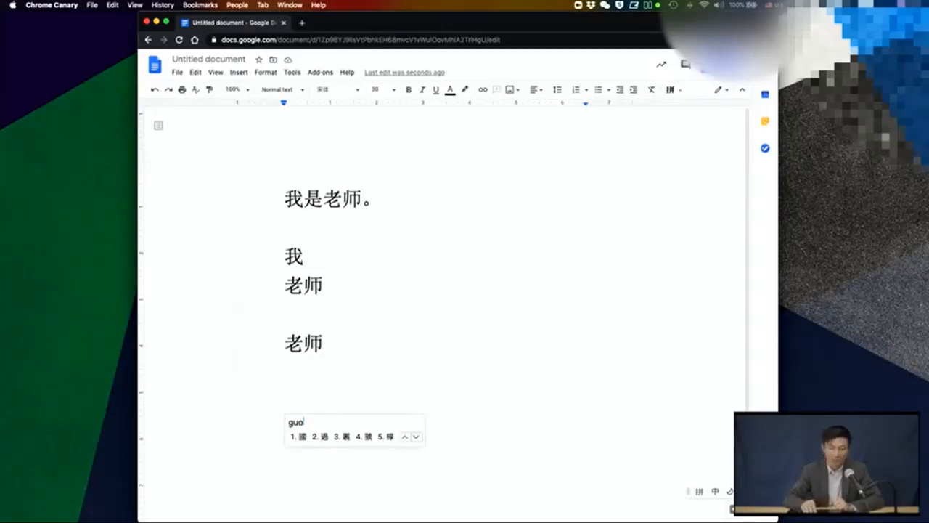
key("Page_Down")
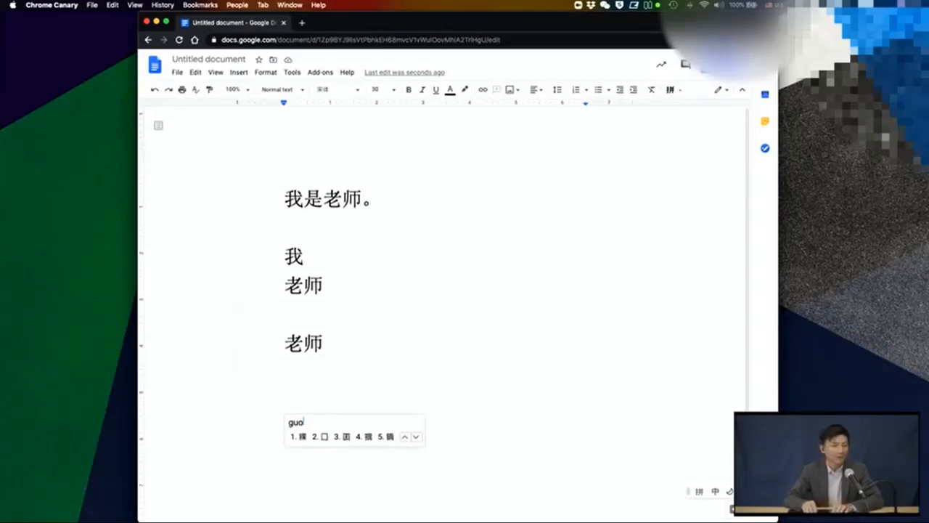
key("Page_Up")
key("Page_Up")
key("Page_Down")
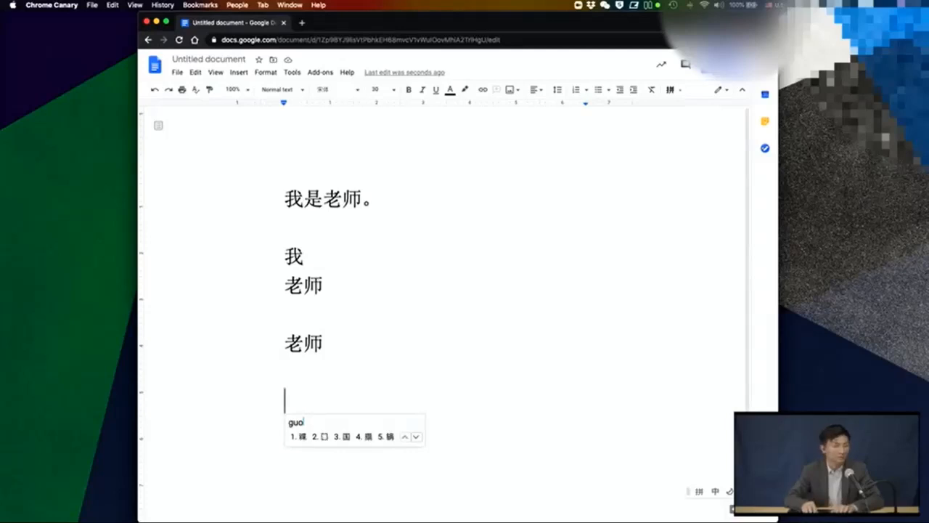
key("Page_Down")
key("Page_Down")
key("Page_Down")
key("Page_Down")
key("space")
key("Return")
key("Return")
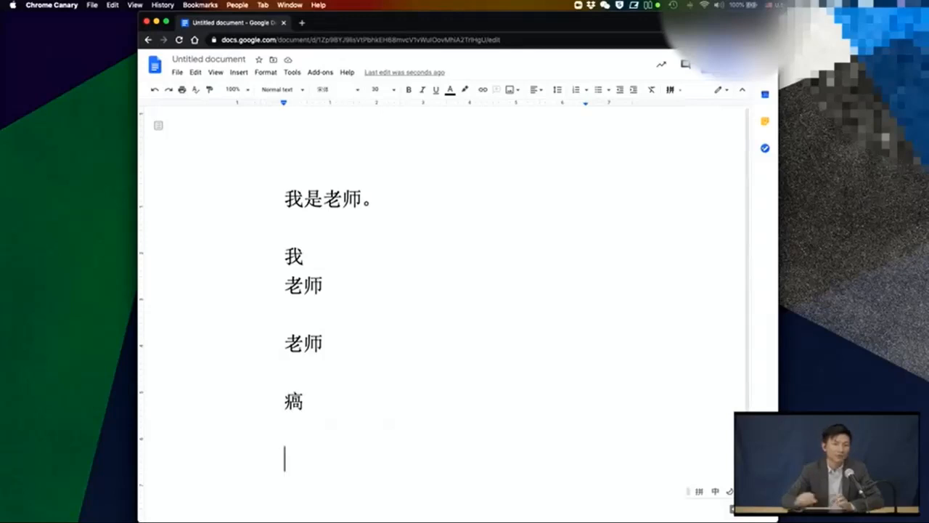
- Switch the Pinyin tool to English mode and enter "wo shi lao shi" on a new line above 我是老师。
left_click(285, 198)
key("Return")
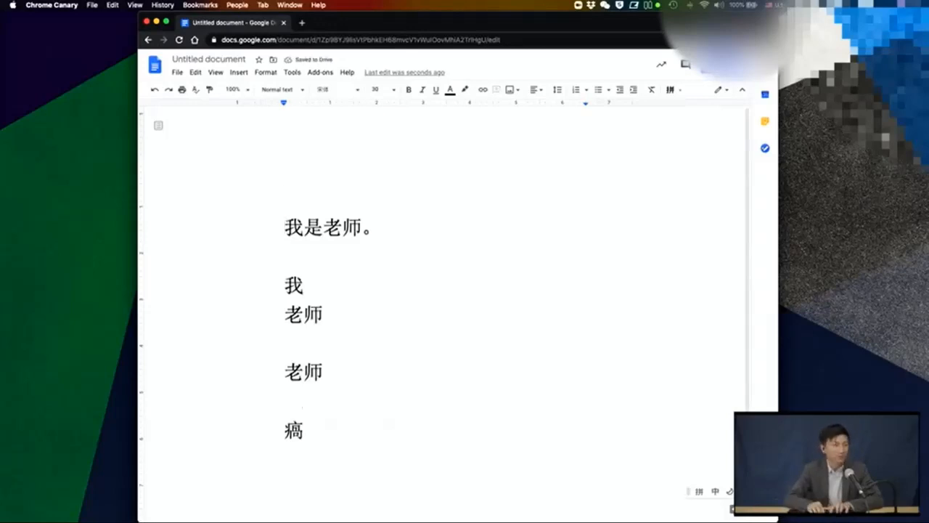
key("shift")
key("shift")
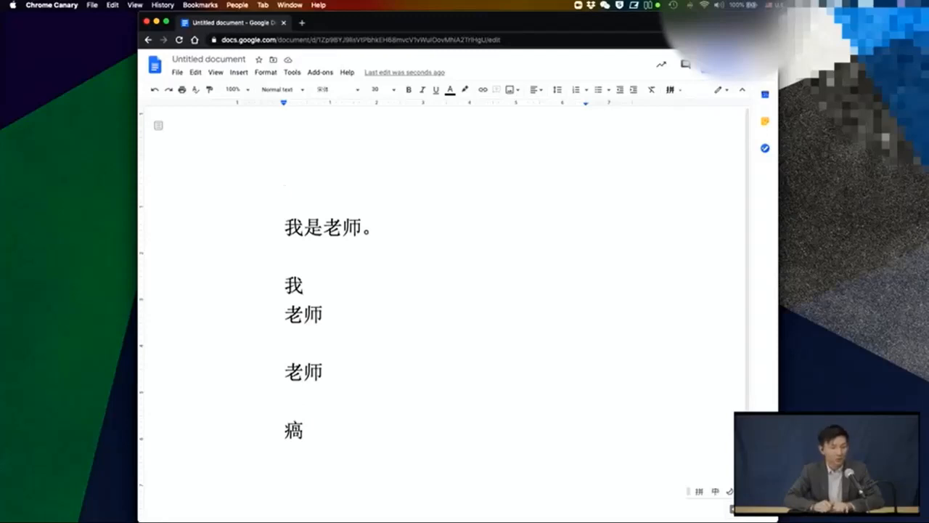
key("shift")
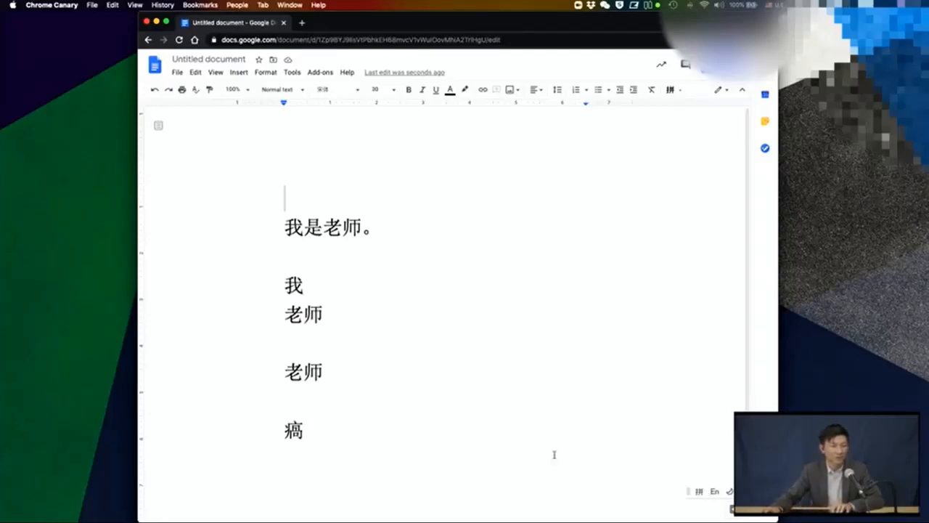
left_click(716, 492)
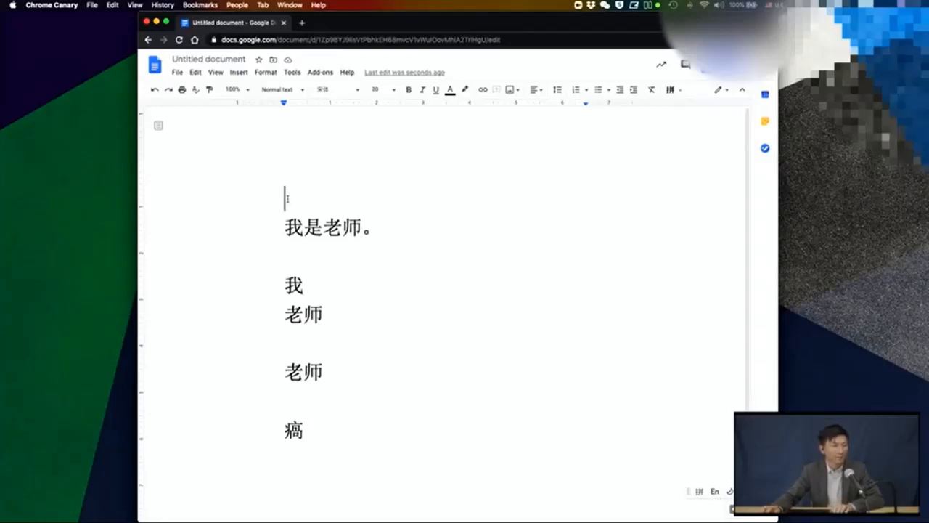
type("wo shi lao shi")
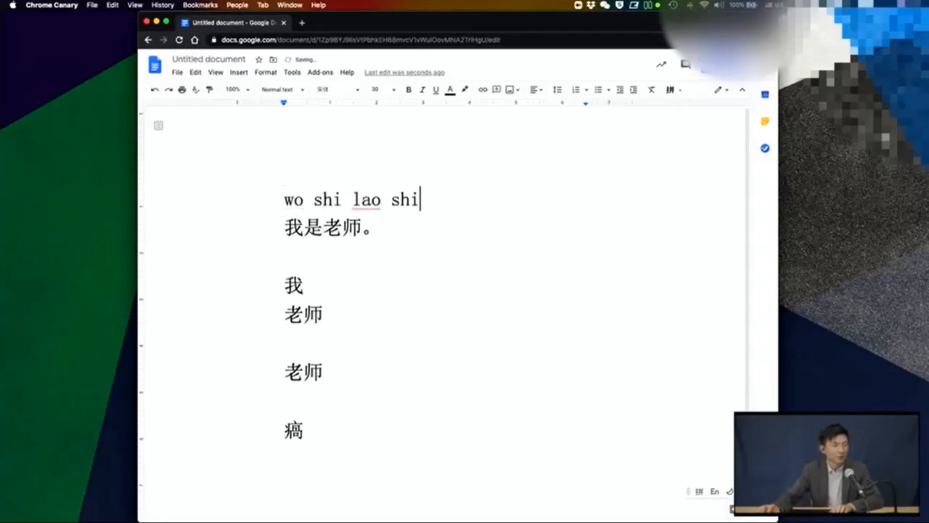
mouse_move(361, 203)
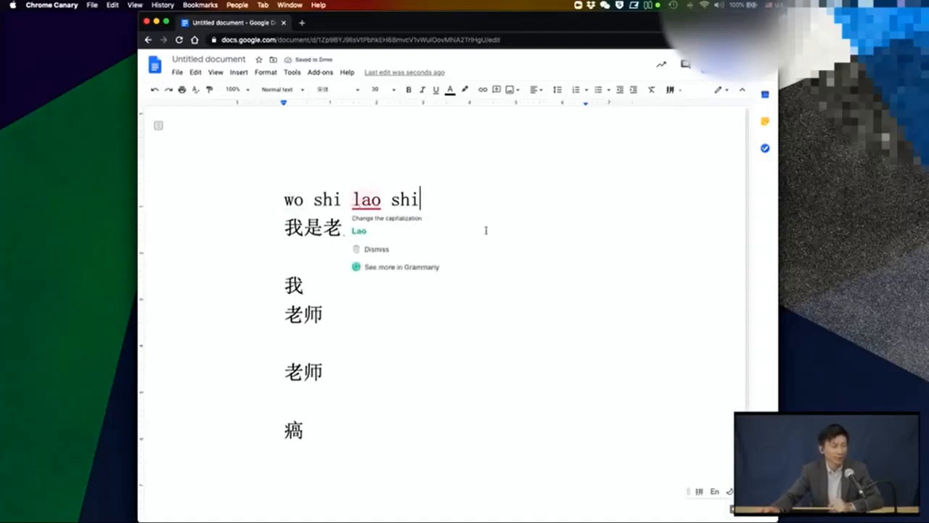
left_click(527, 229)
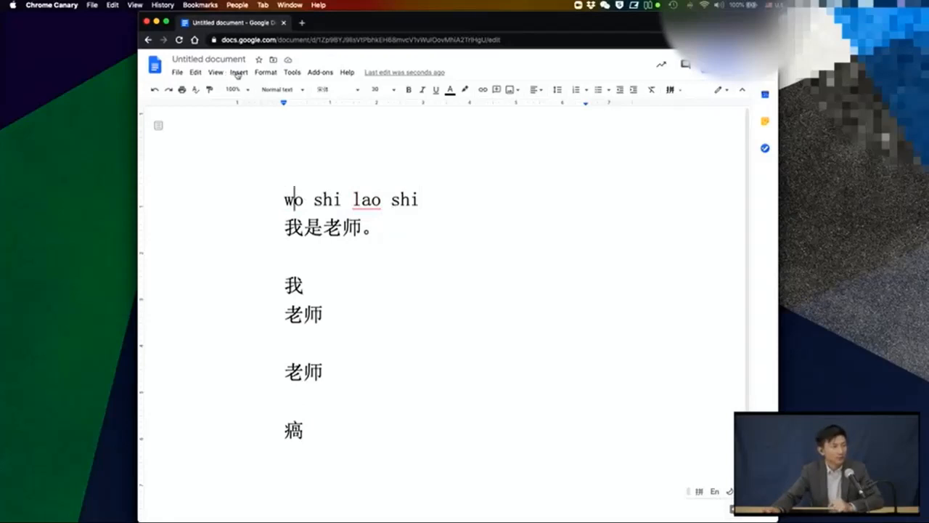
- Replace the o in "wo" with ŏ (o with breve) by sketching an o with a tone mark in the special characters search
key("shift+Right")
left_click(239, 73)
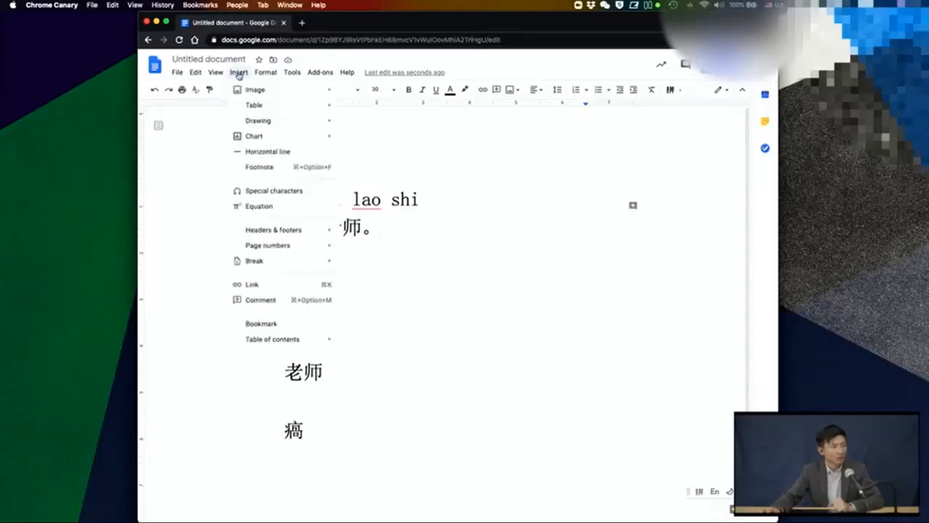
left_click(279, 192)
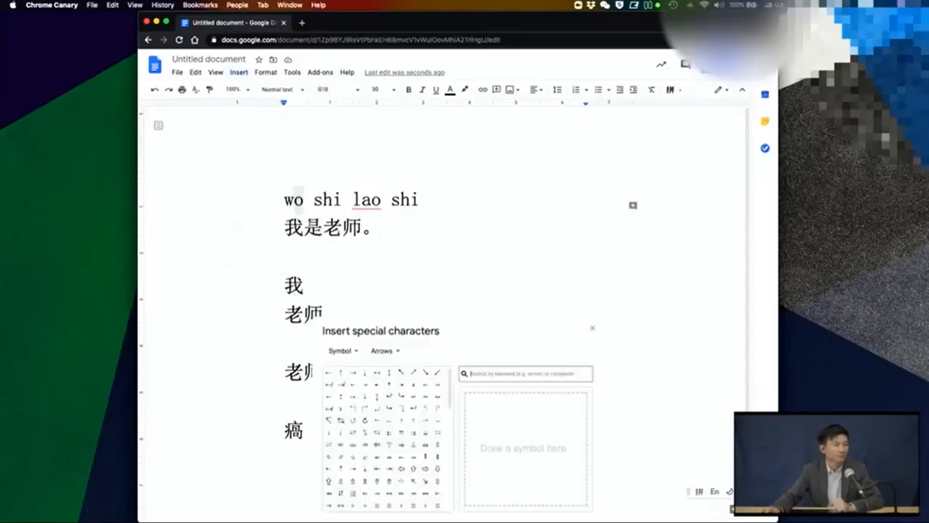
left_click_drag(414, 330, 398, 297)
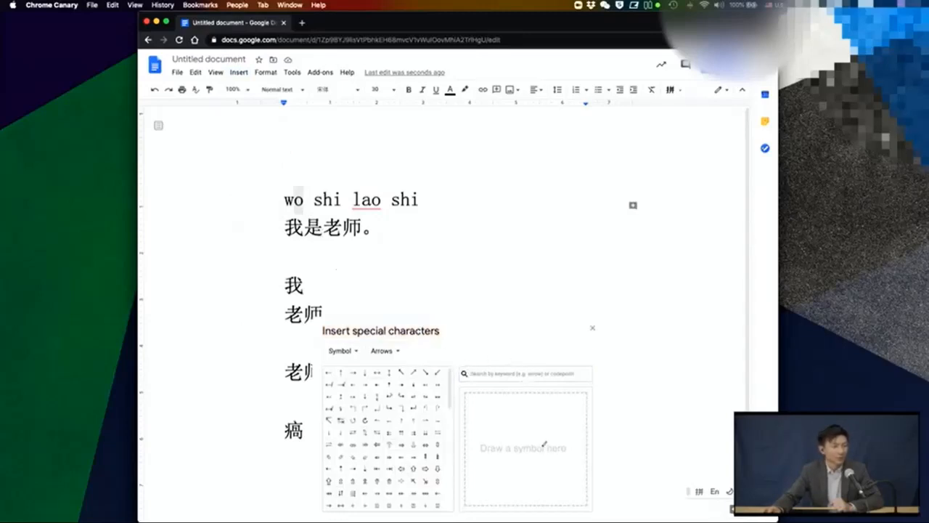
mouse_move(523, 431)
left_mouse_down()
mouse_move(520, 464)
mouse_move(546, 435)
mouse_move(523, 434)
left_mouse_up()
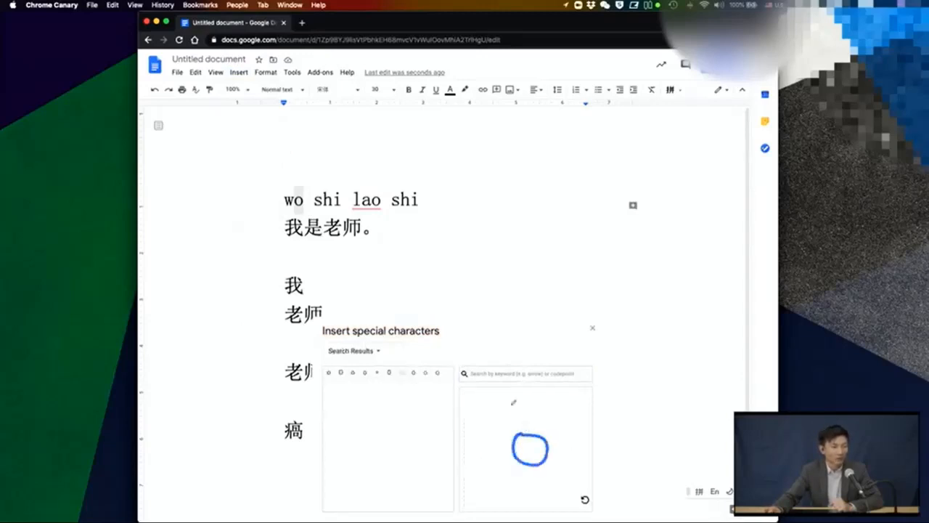
mouse_move(515, 397)
left_mouse_down()
mouse_move(517, 414)
mouse_move(540, 398)
left_mouse_up()
mouse_move(328, 374)
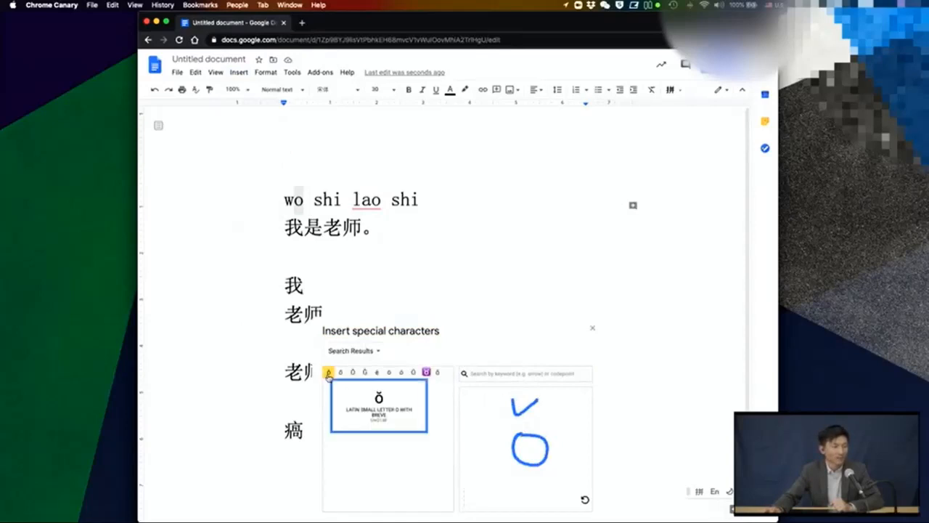
left_click(329, 373)
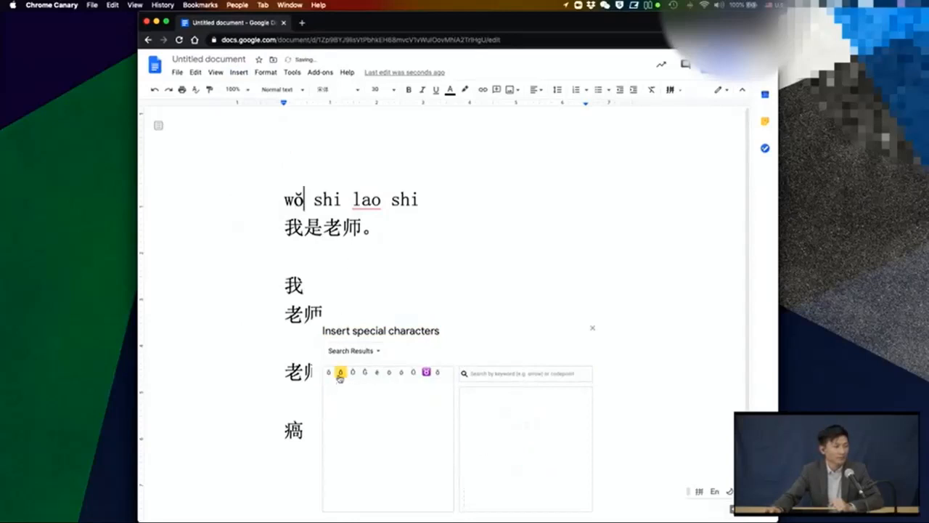
- Replace the ŏ in the first pinyin word with ǒ, the Latin small letter o with caron
mouse_move(340, 376)
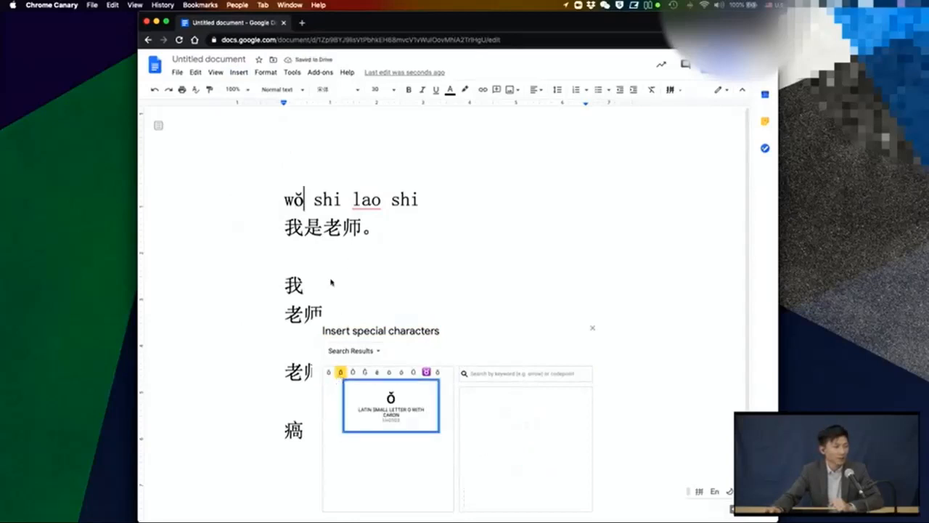
left_click_drag(304, 199, 294, 199)
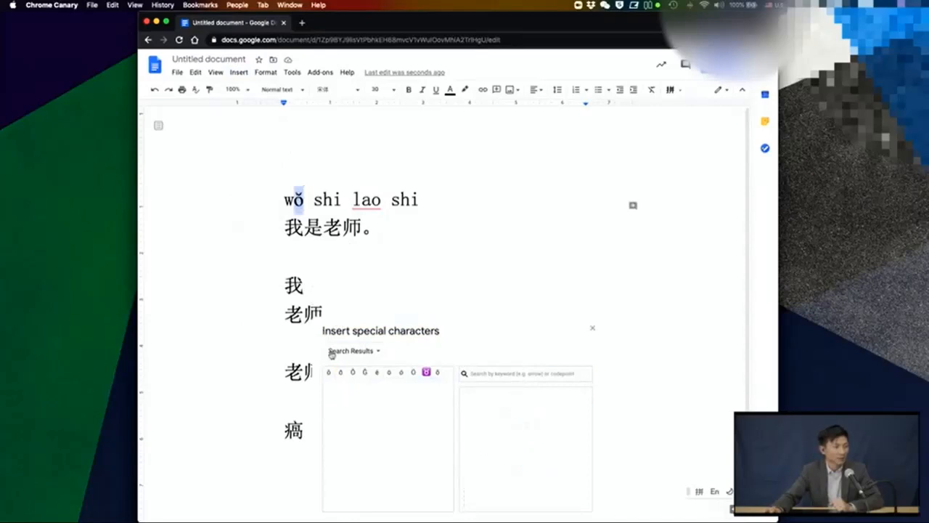
left_click(339, 372)
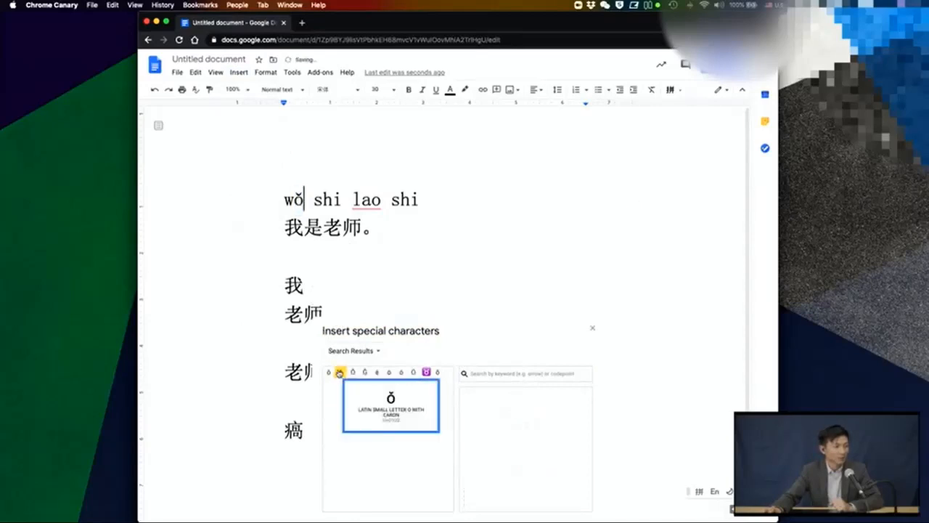
- Replace the i in the first "shi" with ì by sketching an i with a grave accent as a special character
left_click_drag(333, 199, 340, 198)
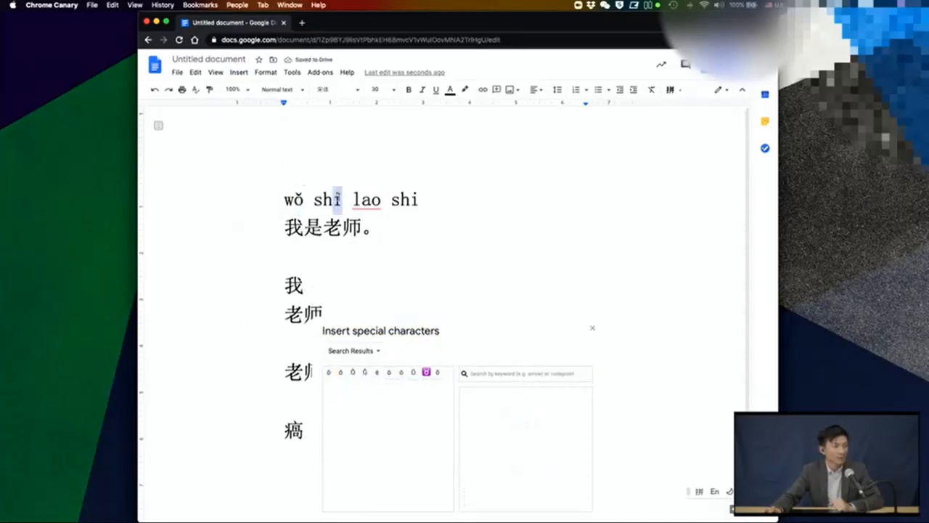
left_click_drag(528, 426, 528, 463)
left_click_drag(519, 393, 530, 399)
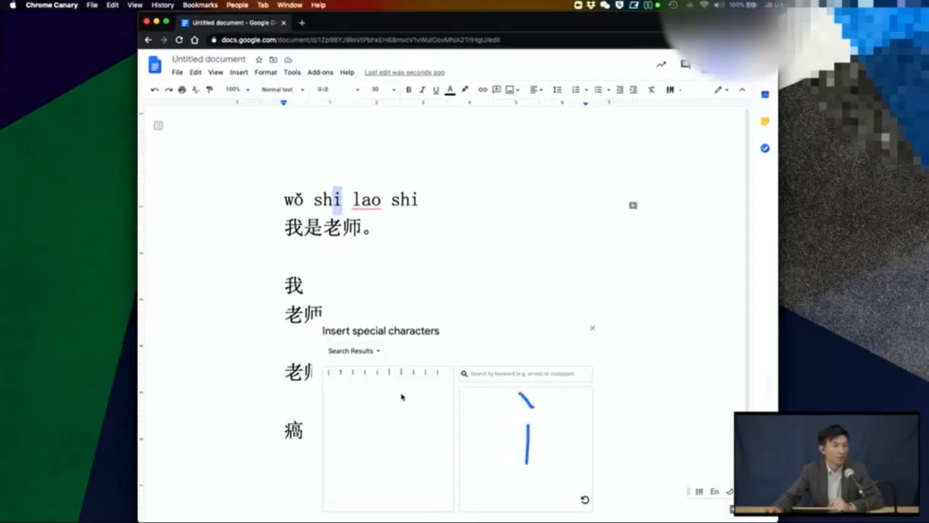
mouse_move(338, 374)
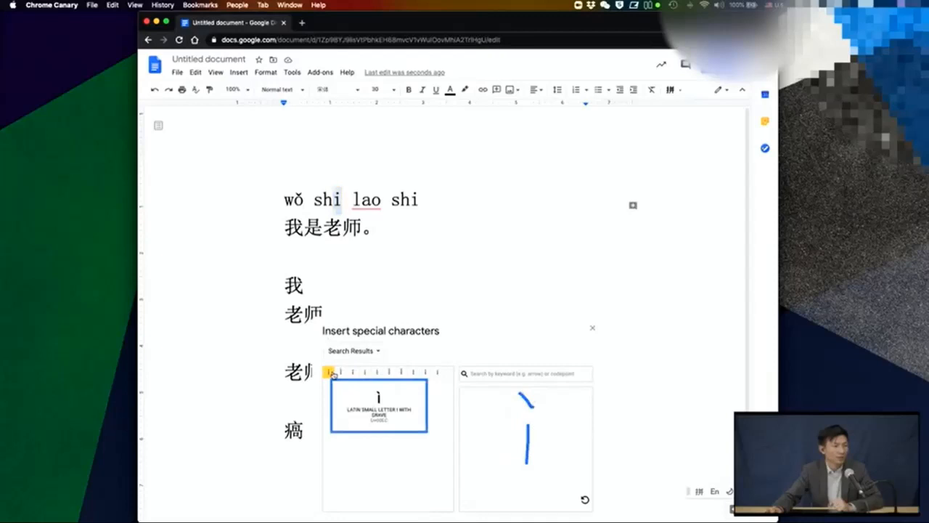
left_click(331, 372)
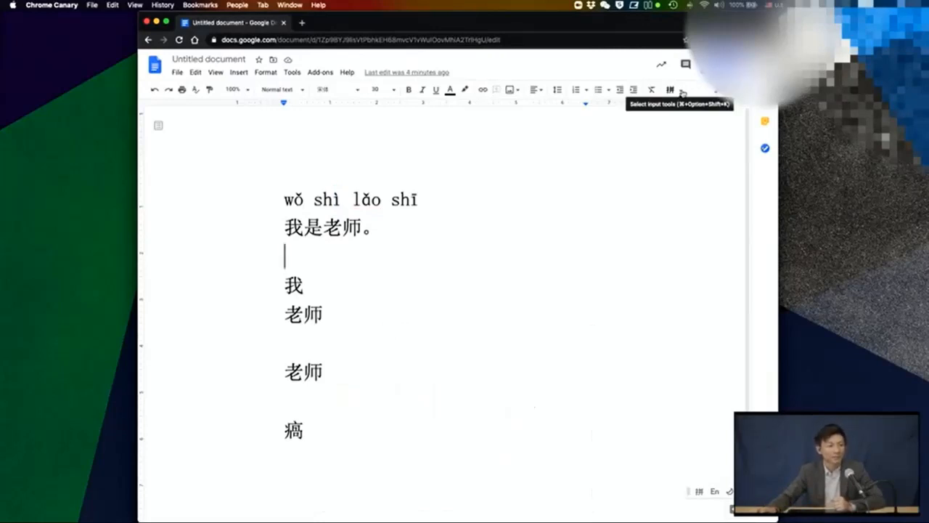
- Switch the input tool to 中文（简体） handwriting and shift the browser window so the whole handwriting pad is uncovered
left_click(682, 91)
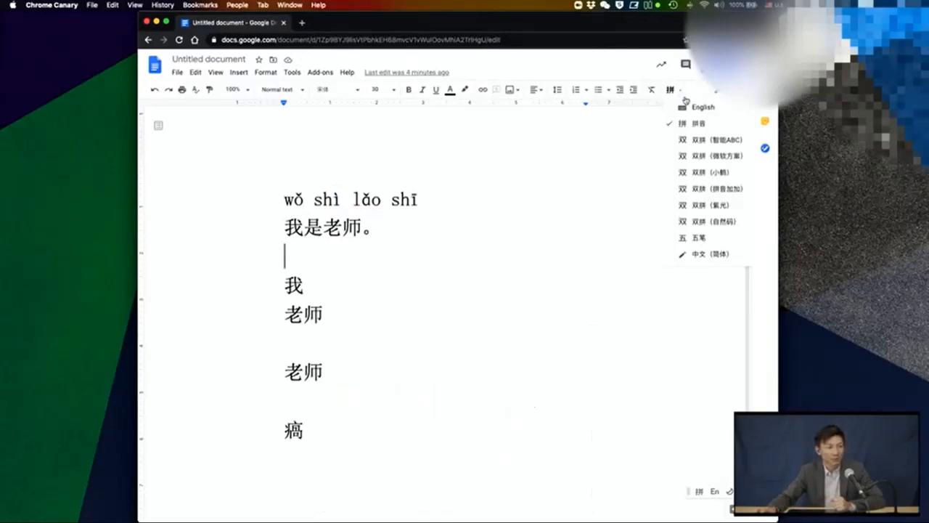
left_click(707, 255)
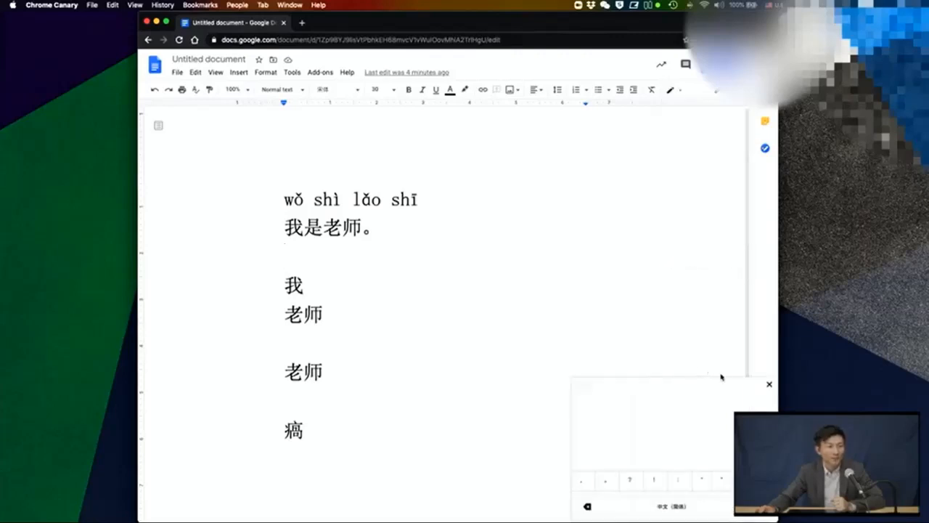
left_click_drag(656, 20, 593, 13)
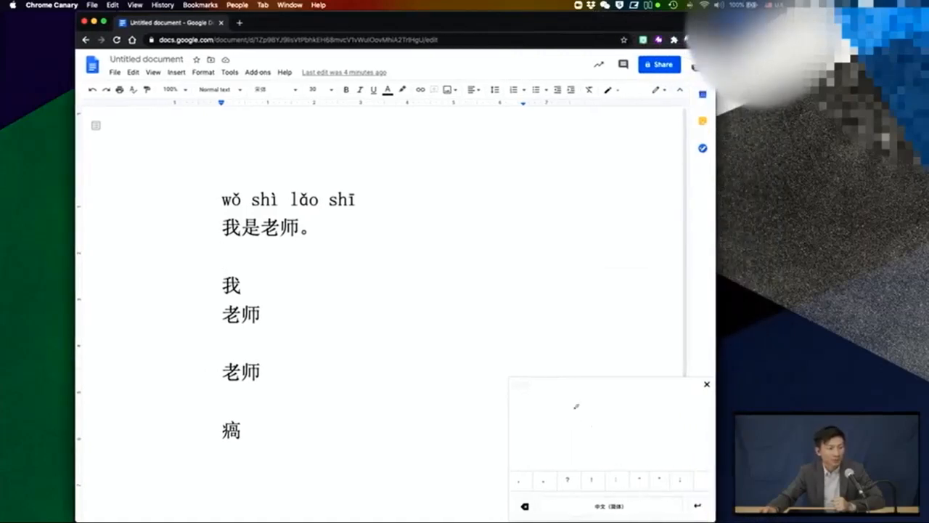
- Handwrite 中 and 文 one after the other, inserting each matching candidate on the blank line below 我是老师。
mouse_move(574, 404)
left_mouse_down()
mouse_move(577, 434)
mouse_move(626, 405)
mouse_move(621, 429)
mouse_move(587, 428)
mouse_move(621, 428)
left_mouse_up()
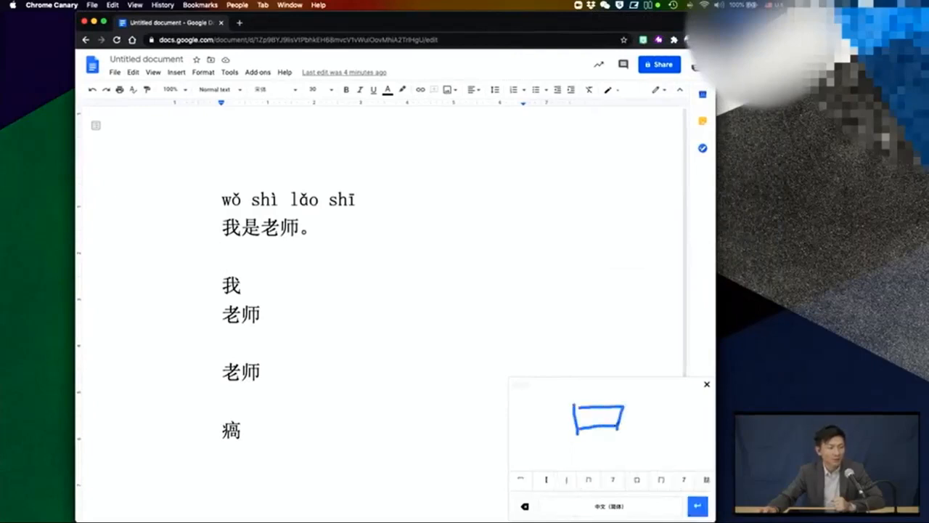
left_click_drag(595, 382, 597, 457)
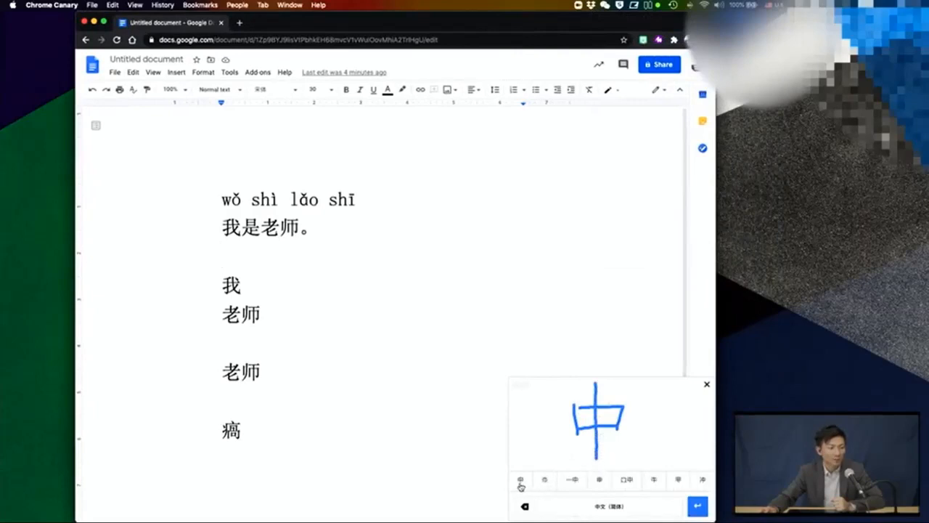
left_click(521, 484)
mouse_move(594, 387)
left_mouse_down()
mouse_move(608, 409)
mouse_move(619, 404)
mouse_move(575, 452)
left_mouse_up()
left_click_drag(582, 415, 633, 440)
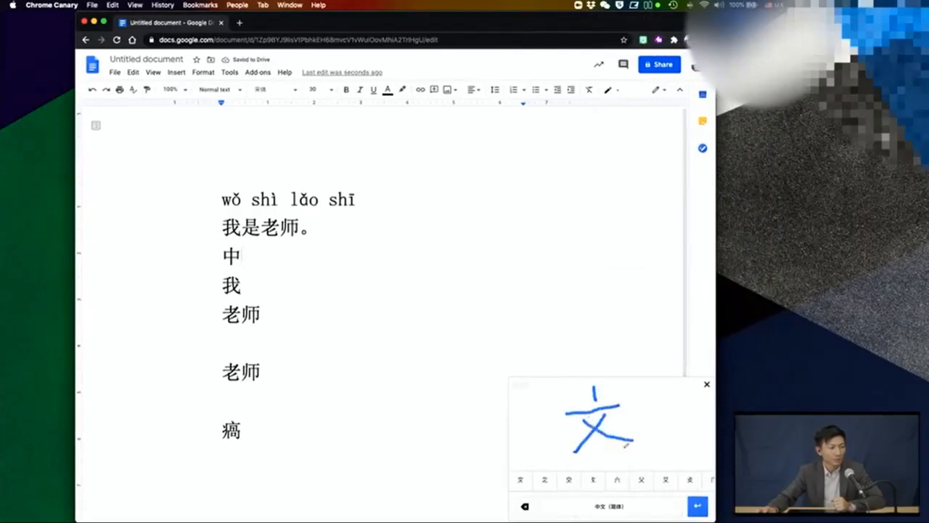
left_click(522, 482)
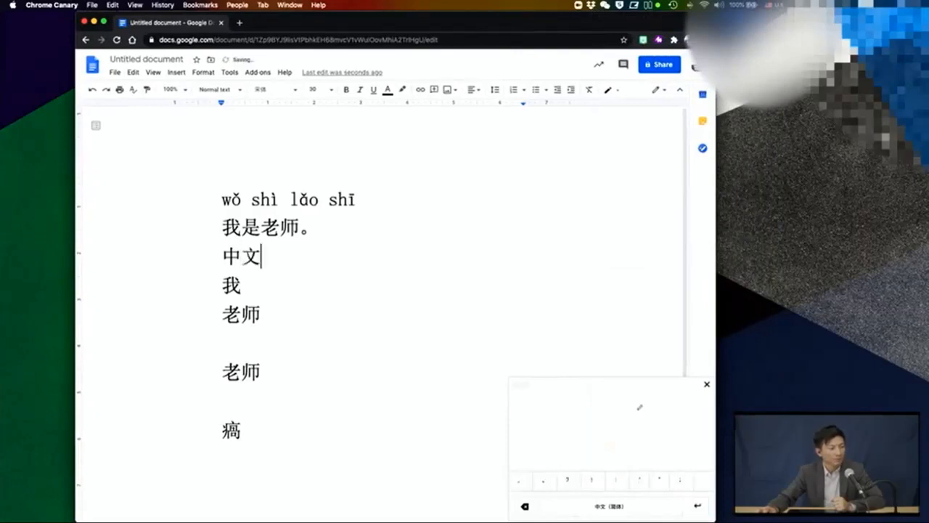